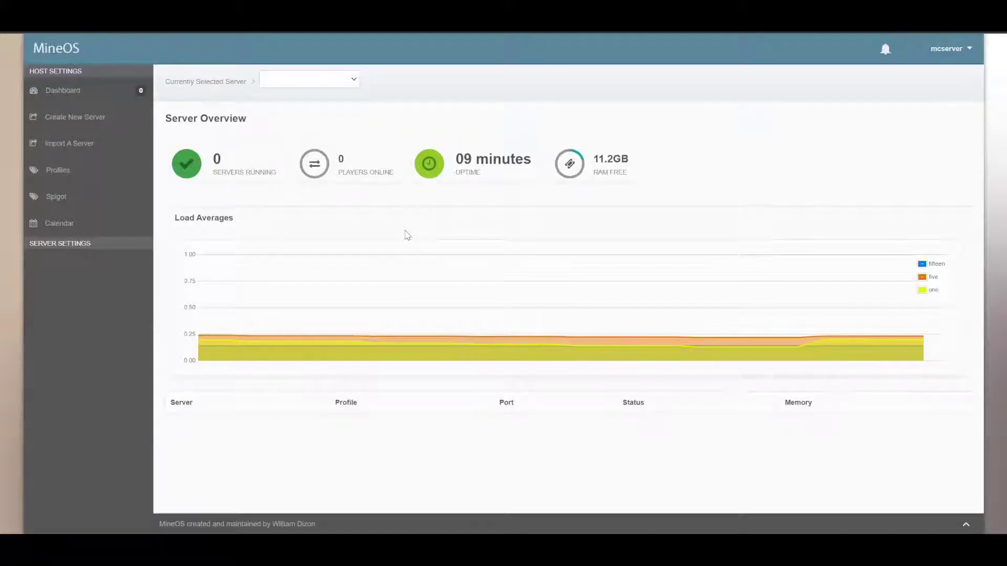
Switch to the File Explorer window showing the Dropbox folder with RAD-Serverpack-1.49.
{"action": "key", "text": "alt+Tab"}
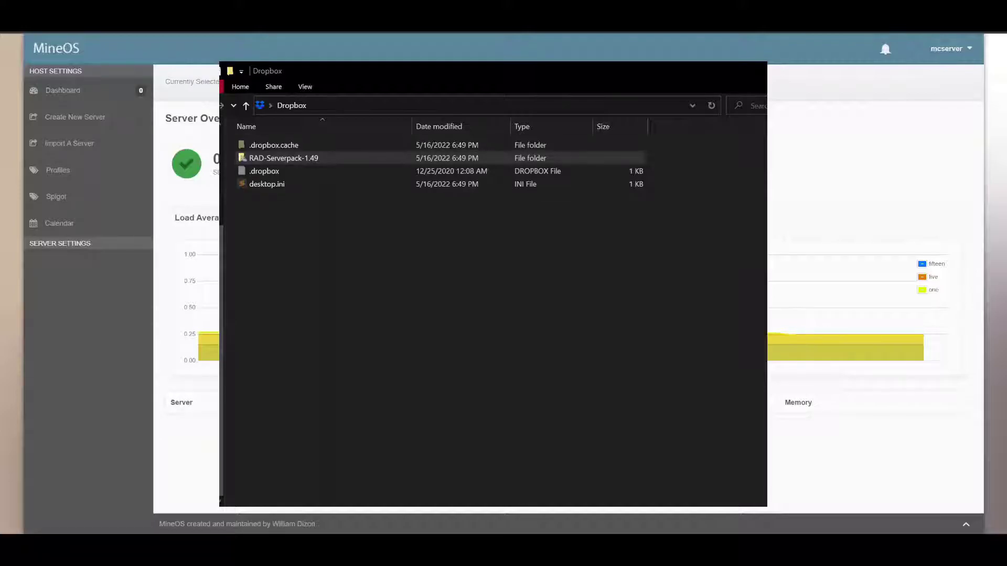
Compress the RAD-Serverpack-1.49 folder into a zipped folder via Send to.
{"action": "left_click", "coordinate": [286, 158]}
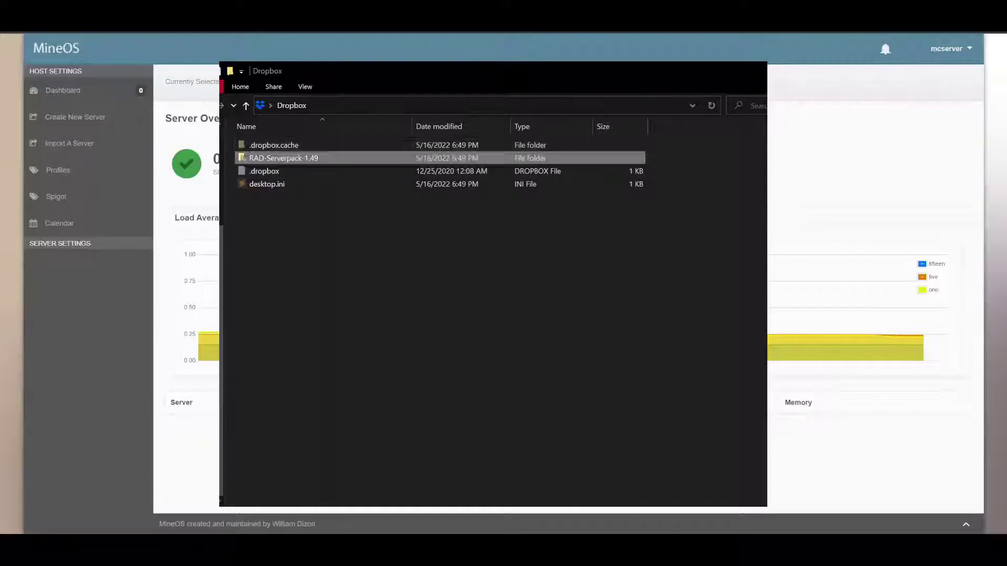
{"action": "double_click", "coordinate": [285, 158]}
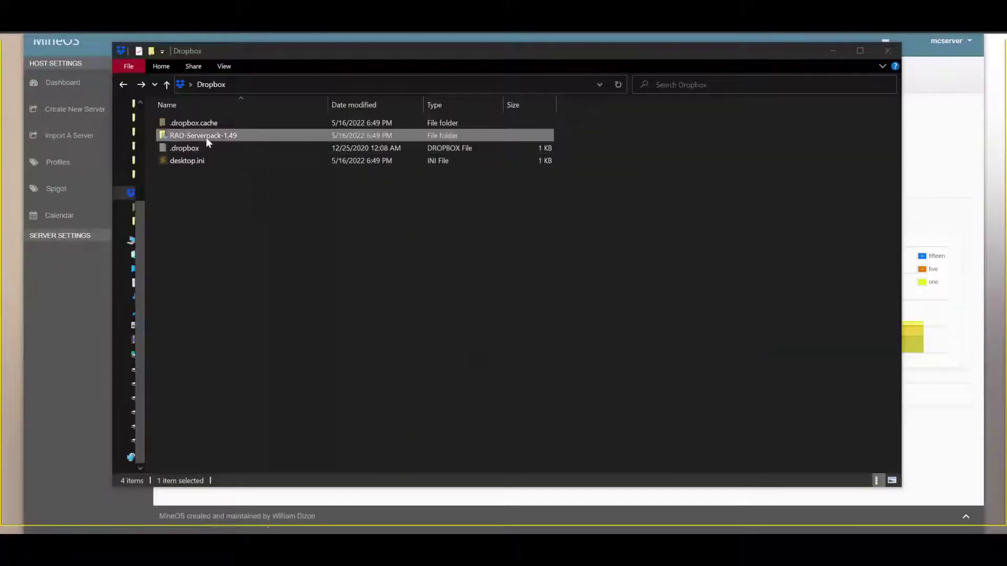
{"action": "right_click", "coordinate": [208, 138]}
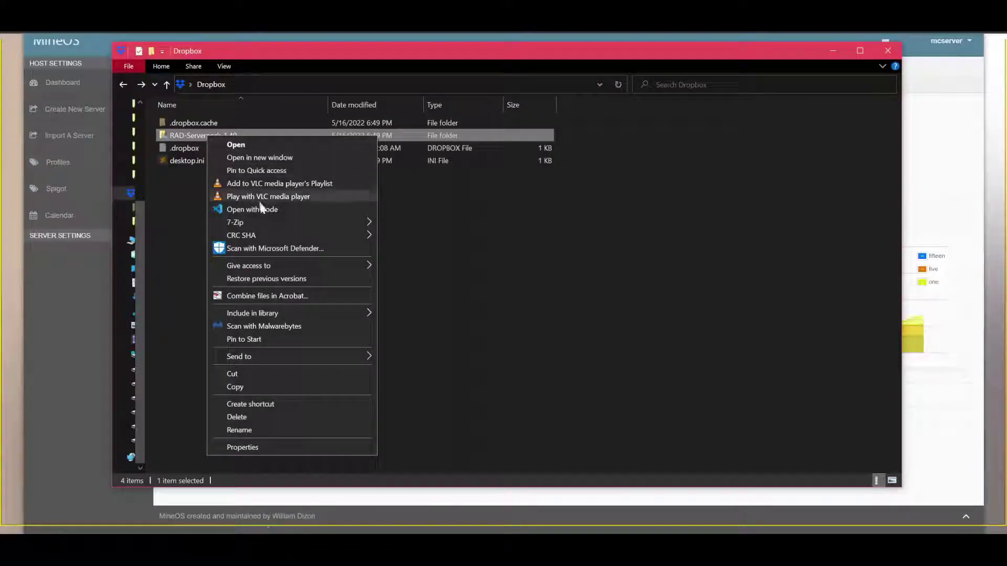
{"action": "mouse_move", "coordinate": [348, 354]}
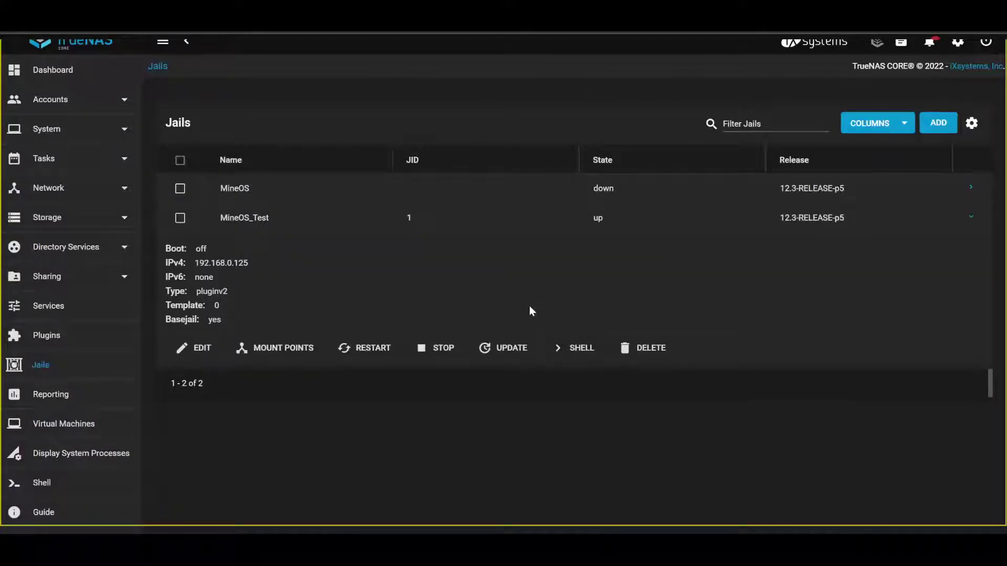
In the MineOS_Test jail shell, start SSH with service sshd onestart.
{"action": "left_click", "coordinate": [581, 348]}
{"action": "type", "text": "service sshd onestart"}
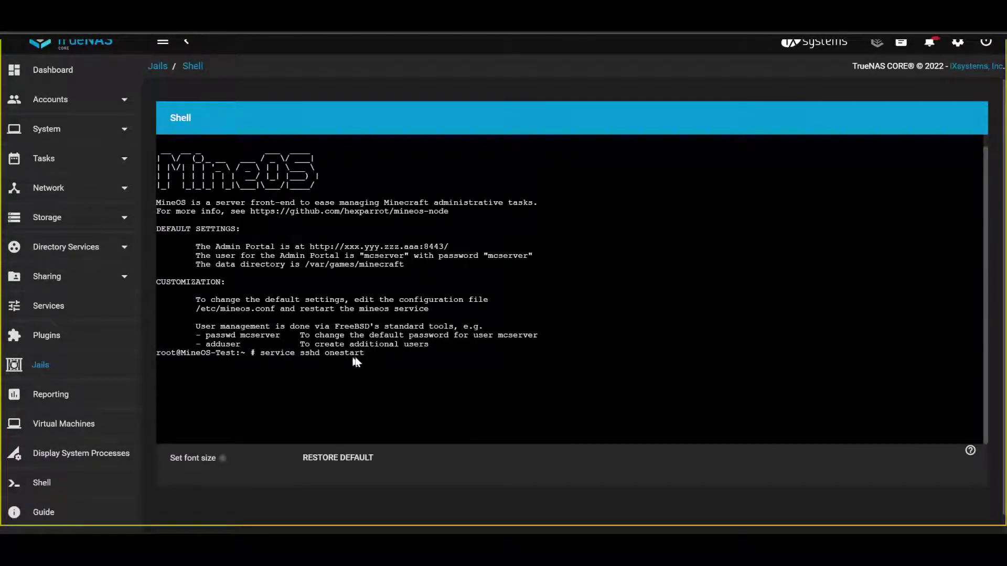
{"action": "key", "text": "Return"}
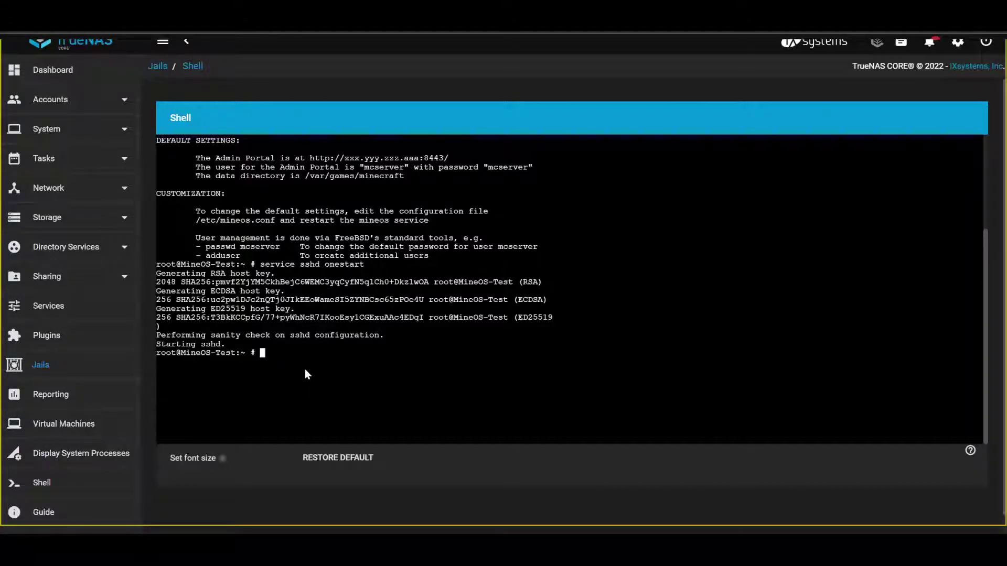
Run sysrc sshd_enable="YES" so SSH starts at boot.
{"action": "type", "text": "sysrc sshd_enable=\"YES\""}
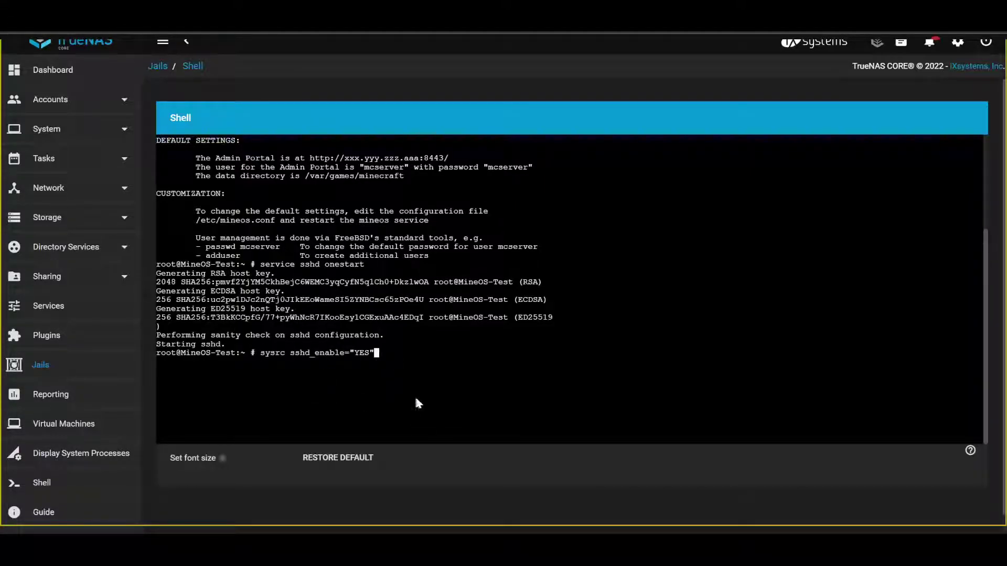
{"action": "key", "text": "Return"}
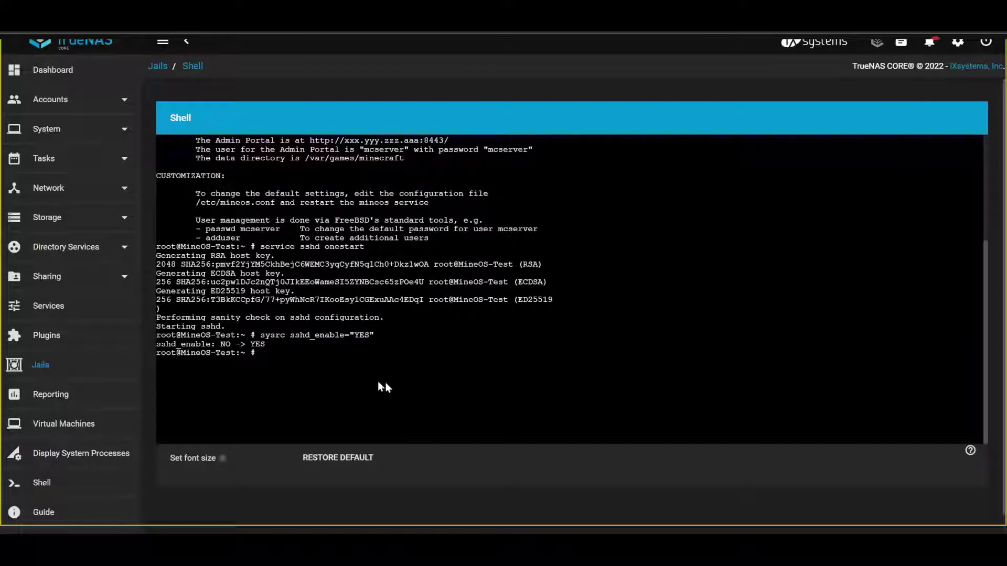
{"action": "left_click_drag", "start_coordinate": [268, 339], "coordinate": [201, 347]}
{"action": "left_click", "coordinate": [281, 357]}
{"action": "scroll", "coordinate": [80, 391], "scroll_direction": "up", "scroll_amount": 3}
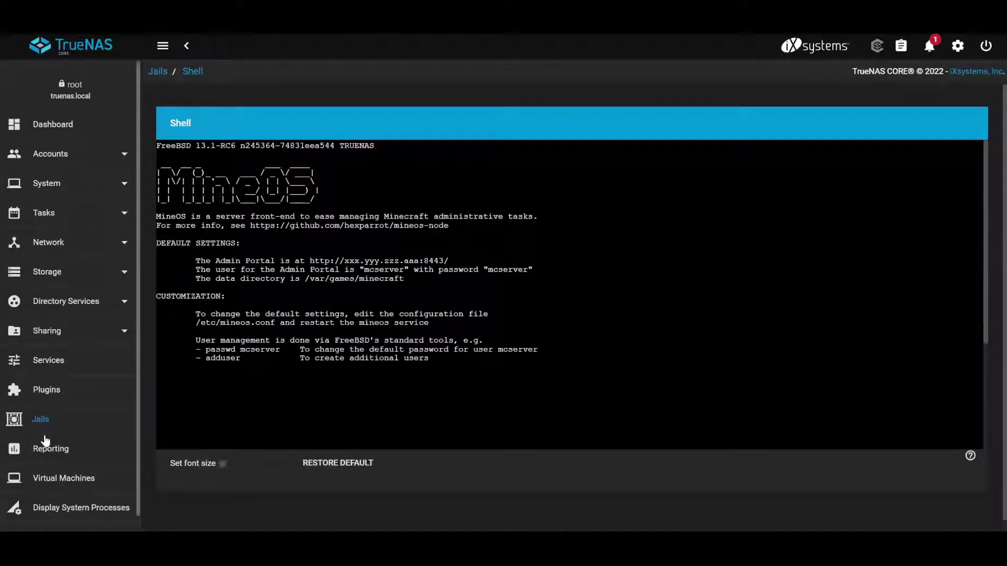
Copy the MineOS_Test jail's IPv4 address 192.168.0.125 from the TrueNAS Jails list.
{"action": "left_click", "coordinate": [52, 422]}
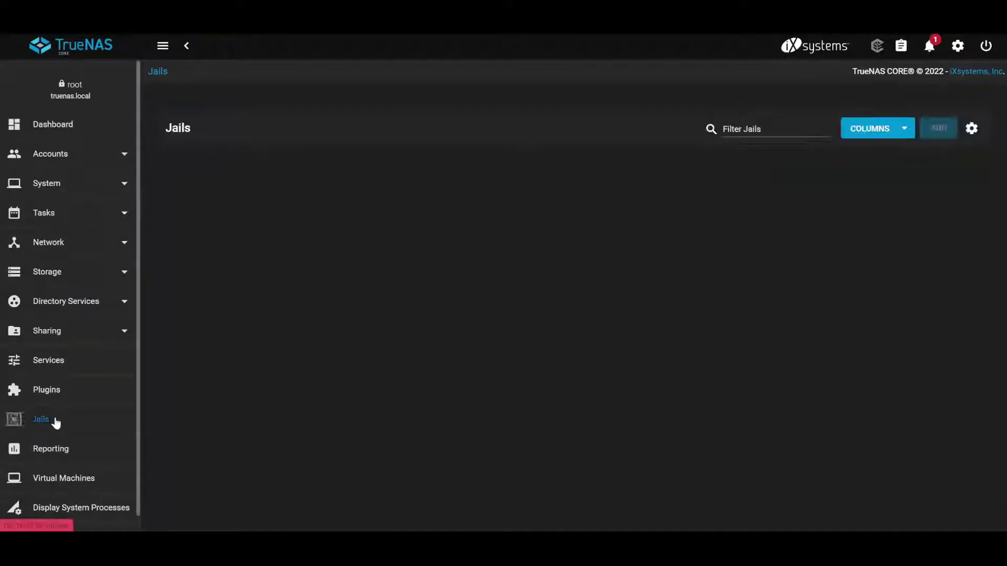
{"action": "left_click", "coordinate": [257, 223]}
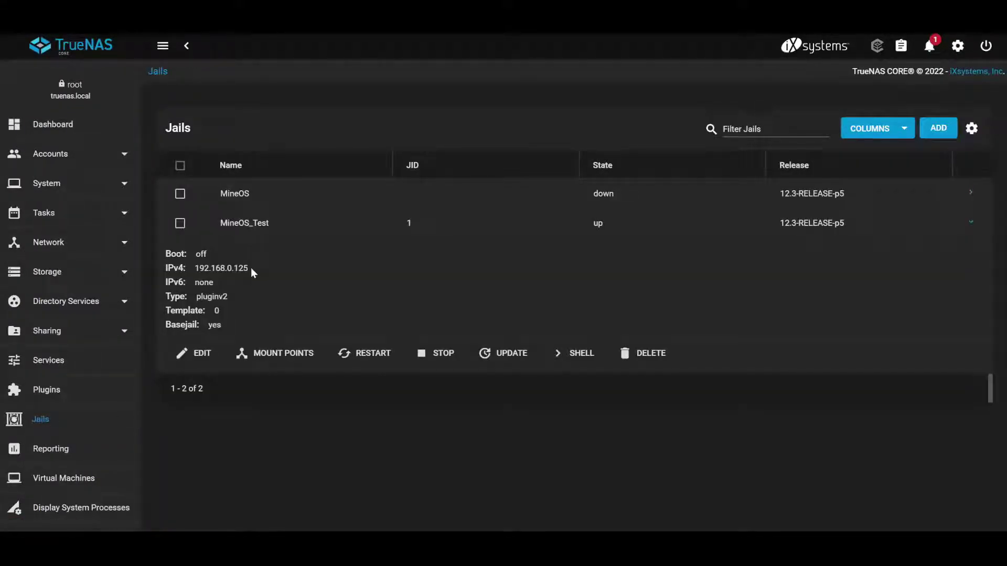
{"action": "left_click_drag", "start_coordinate": [251, 267], "coordinate": [210, 269]}
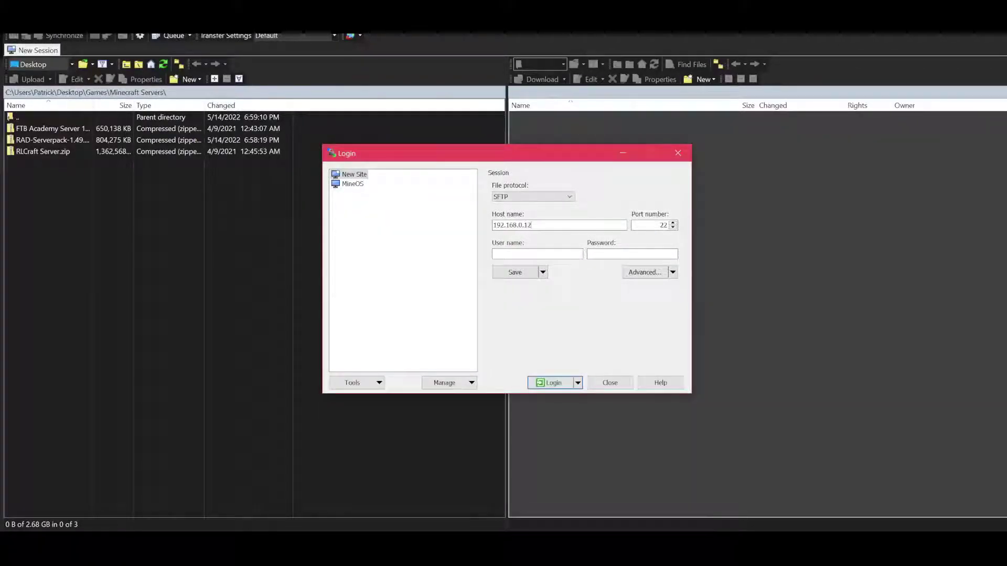
Log in to 192.168.0.125 over SFTP, trusting the host key and entering username and password.
{"action": "key", "text": "Return"}
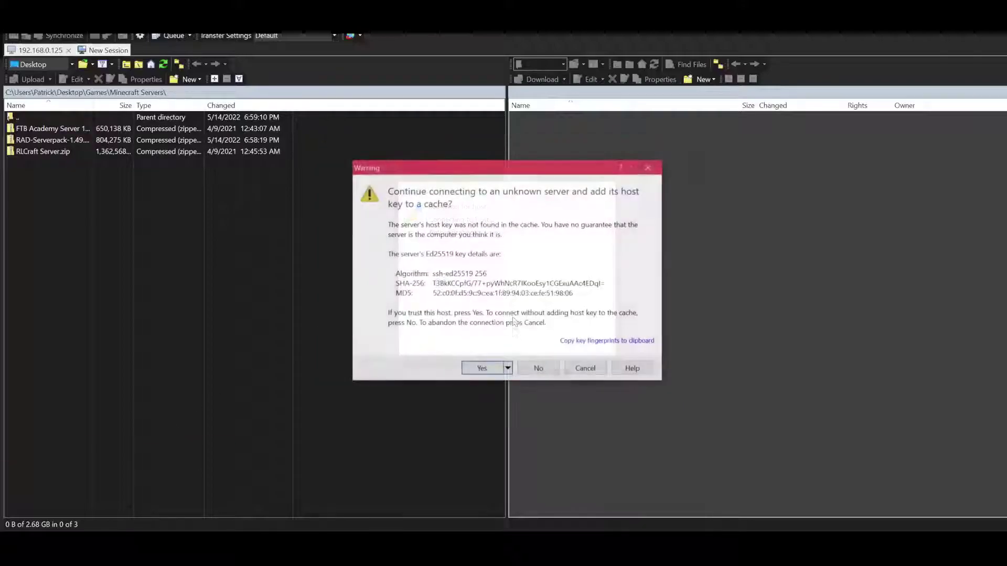
{"action": "left_click", "coordinate": [500, 368]}
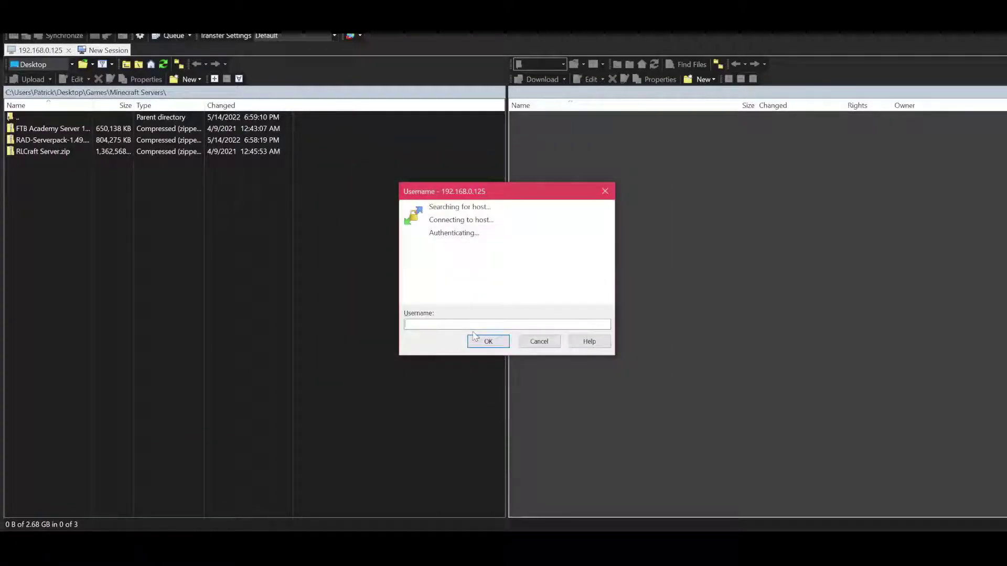
{"action": "type", "text": "mcserver"}
{"action": "key", "text": "Return"}
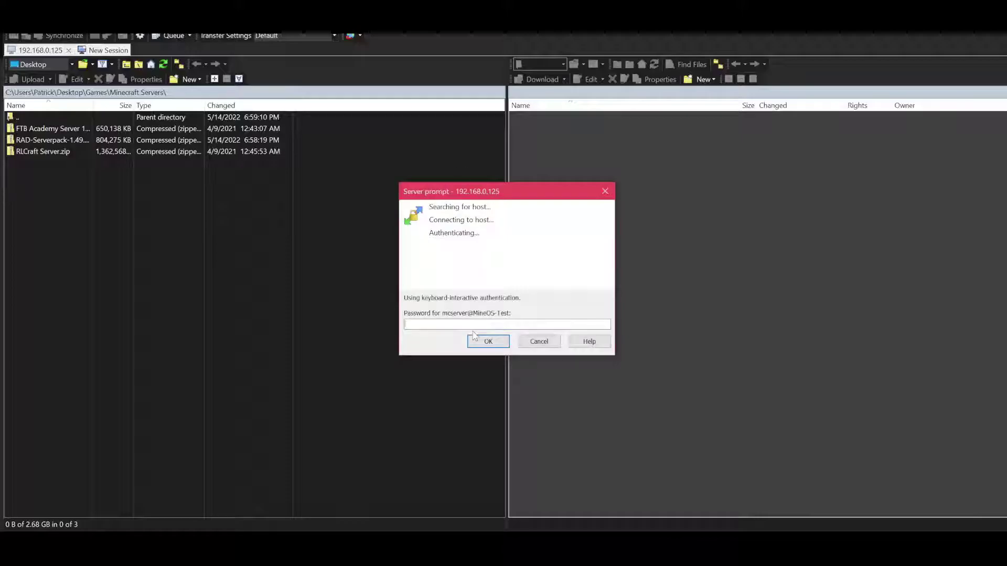
{"action": "type", "text": "••••••••••"}
{"action": "key", "text": "Return"}
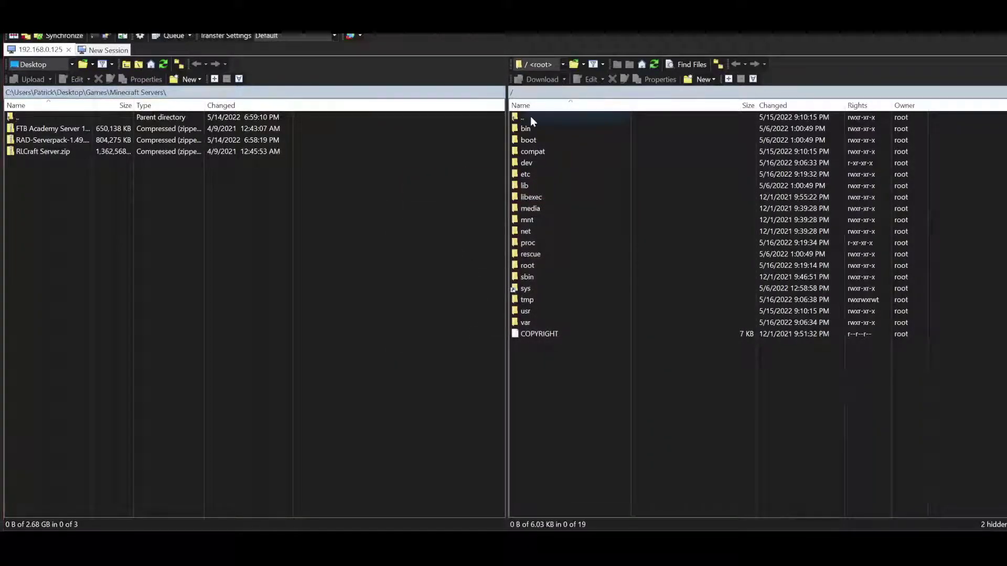
Open /var/games/minecraft/import on the server and upload RAD-Serverpack-1.49.zip into it.
{"action": "double_click", "coordinate": [527, 321]}
{"action": "double_click", "coordinate": [543, 244]}
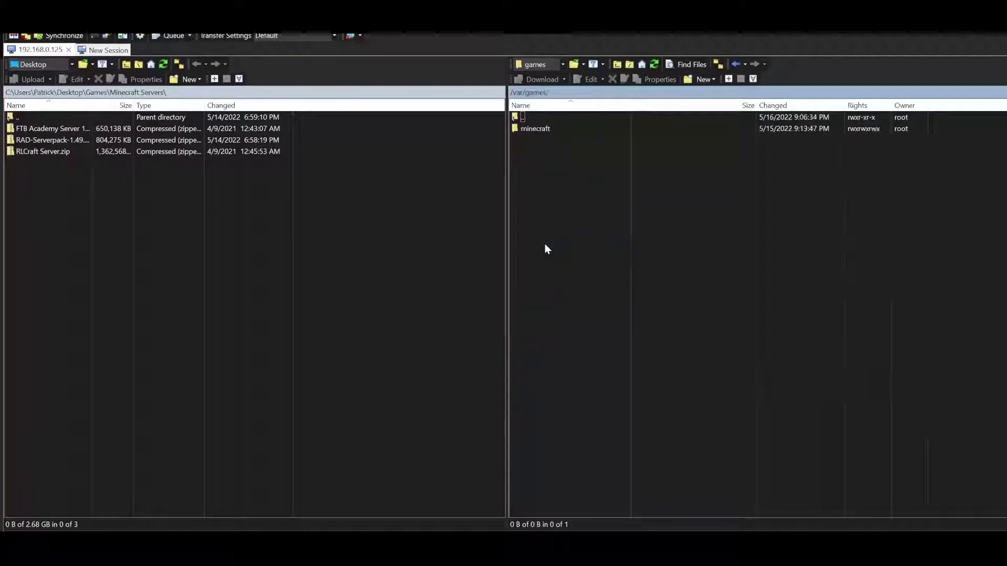
{"action": "double_click", "coordinate": [541, 129]}
{"action": "double_click", "coordinate": [540, 153]}
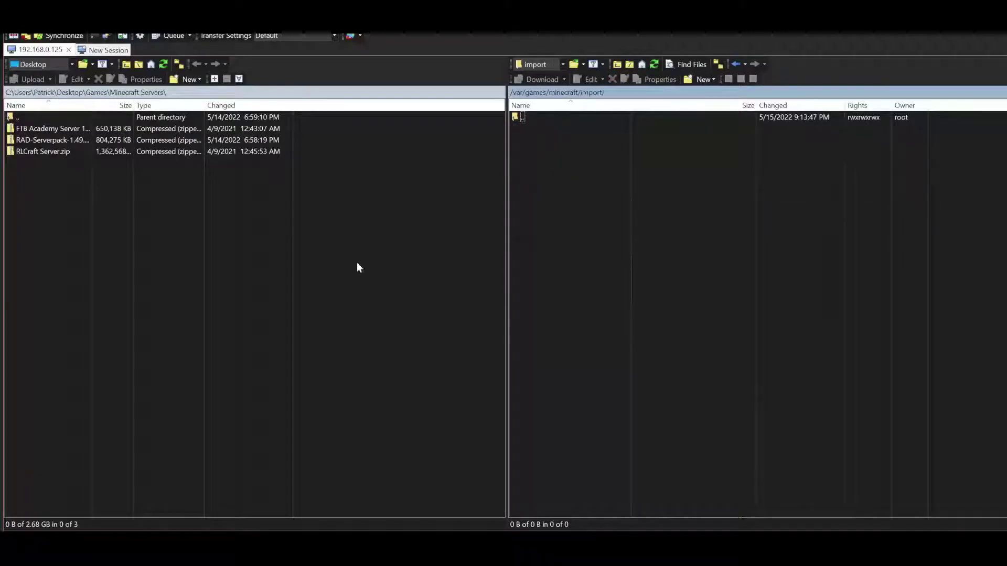
{"action": "left_click_drag", "start_coordinate": [50, 140], "coordinate": [561, 179]}
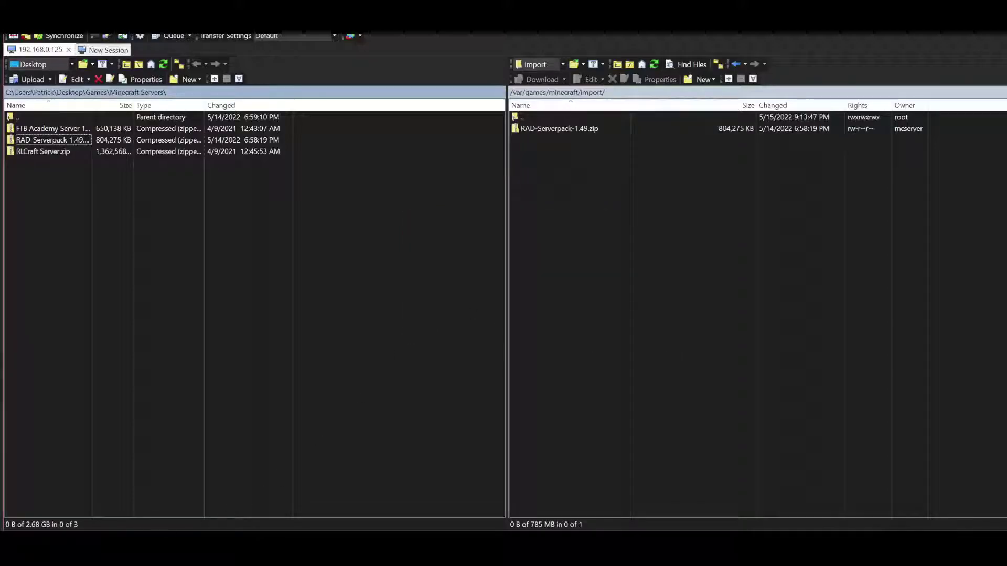
In MineOS Import A Server, create server RAD from the RAD-Serverpack-1.49.zip archive.
{"action": "mouse_move", "coordinate": [125, 551]}
{"action": "left_click", "coordinate": [182, 513]}
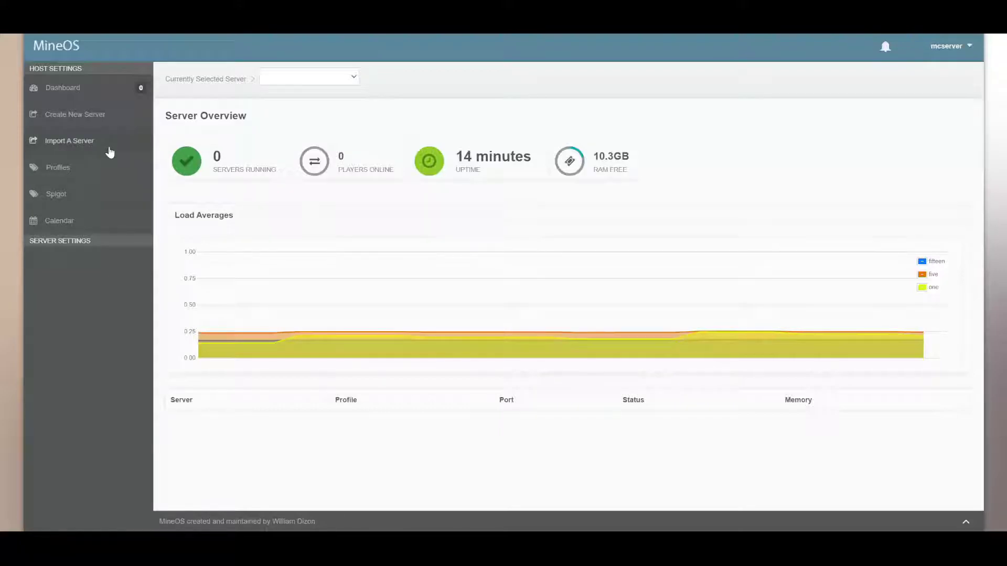
{"action": "left_click", "coordinate": [109, 152]}
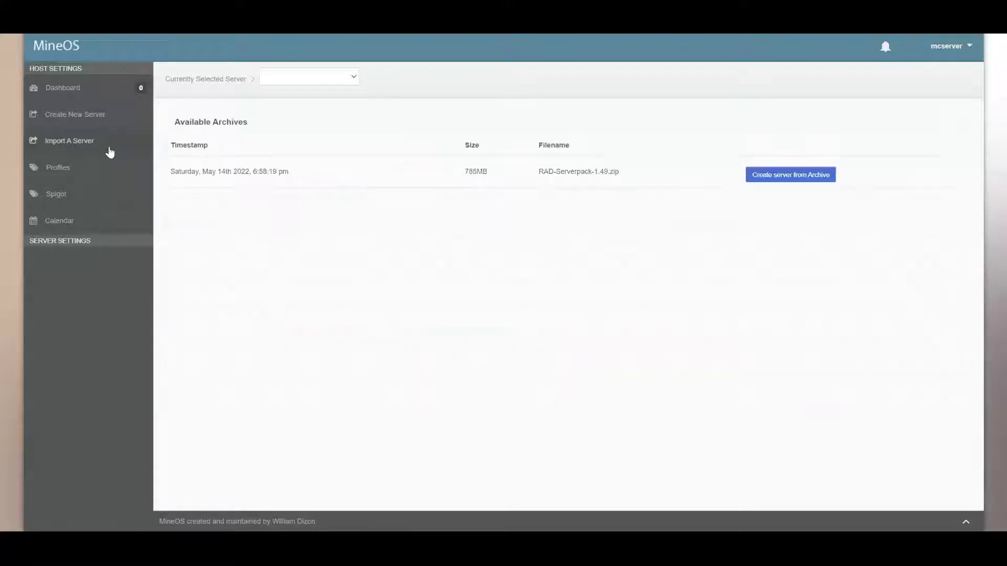
{"action": "left_click", "coordinate": [780, 177]}
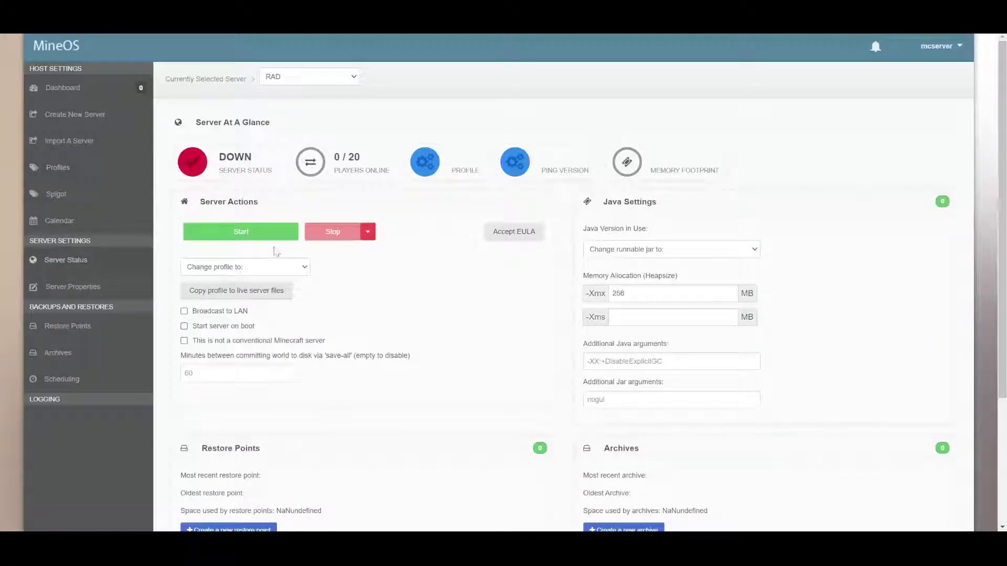
{"action": "left_click", "coordinate": [289, 270]}
{"action": "left_click", "coordinate": [289, 271]}
Open the MineOS Profiles list of downloadable server jars and packs.
{"action": "left_click", "coordinate": [297, 271]}
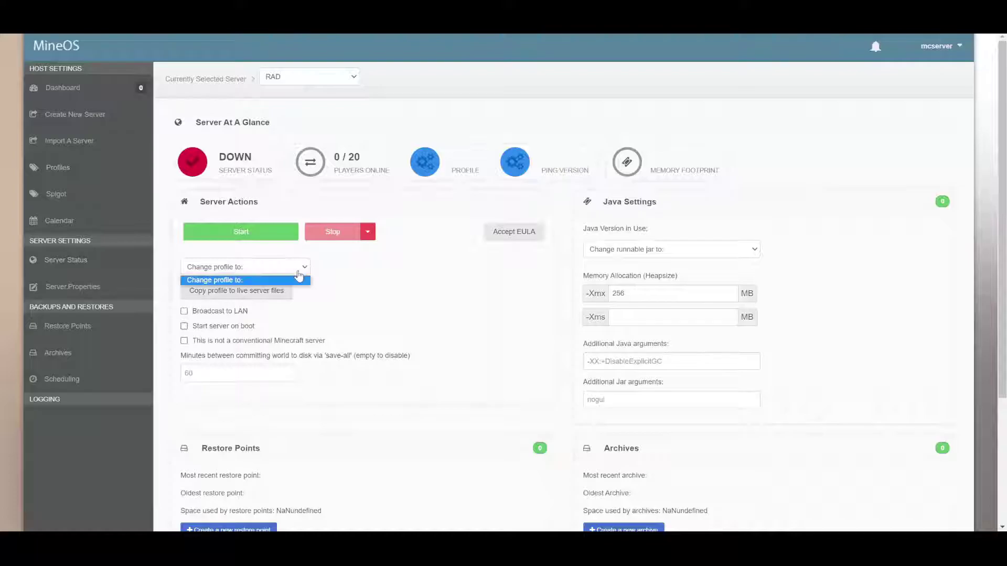
{"action": "left_click", "coordinate": [299, 277]}
{"action": "left_click", "coordinate": [73, 170]}
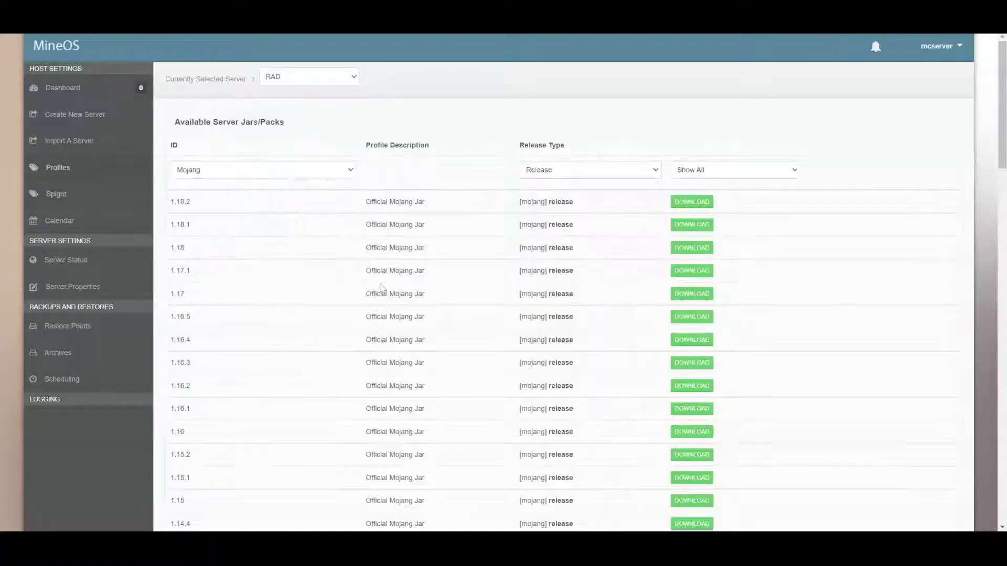
Browse the local RAD-Serverpack-1.49 folder to find forge-1.12.2-14.23.5.2859.jar.
{"action": "key", "text": "alt+Tab"}
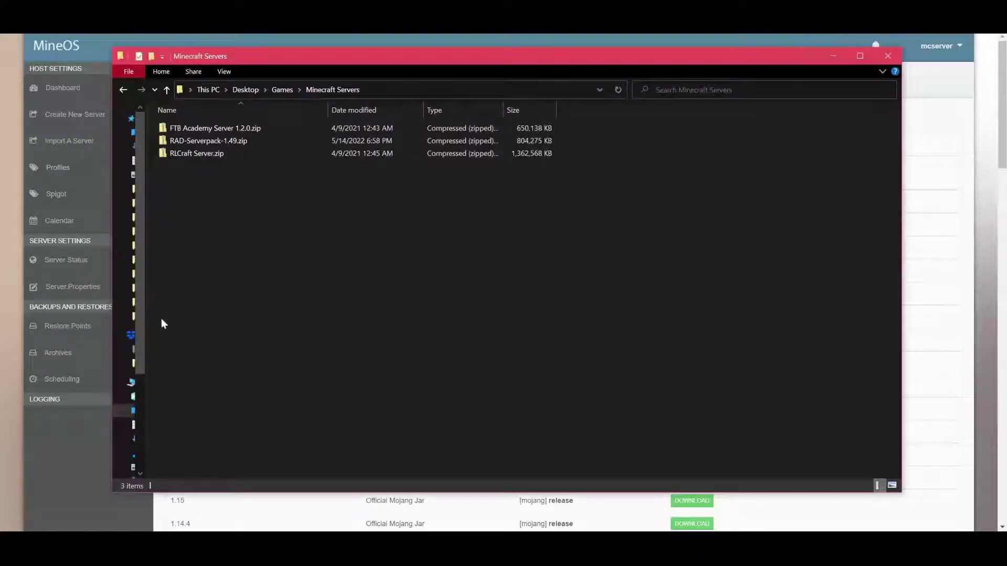
{"action": "key", "text": "alt+Tab"}
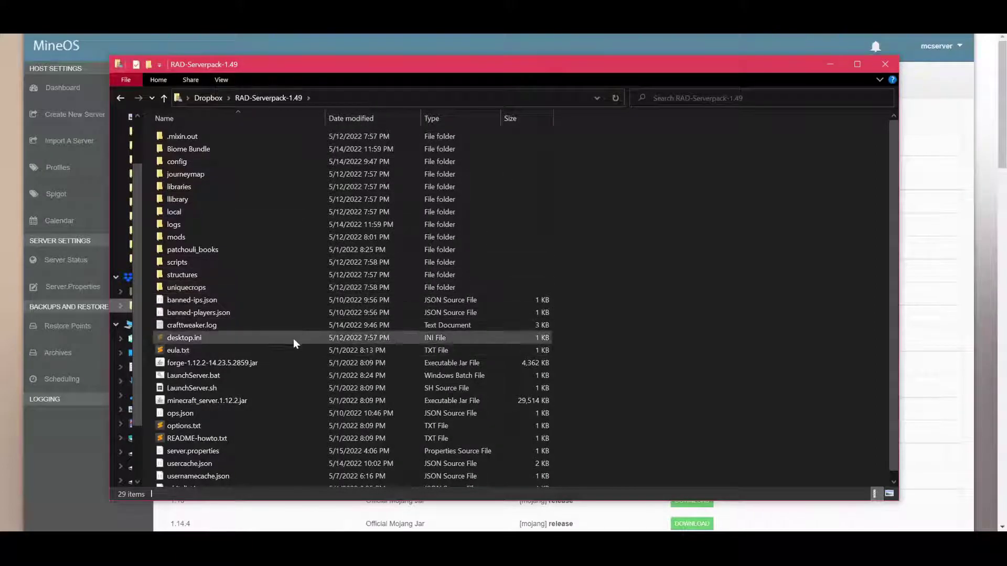
{"action": "scroll", "coordinate": [282, 345], "scroll_direction": "down", "scroll_amount": 1}
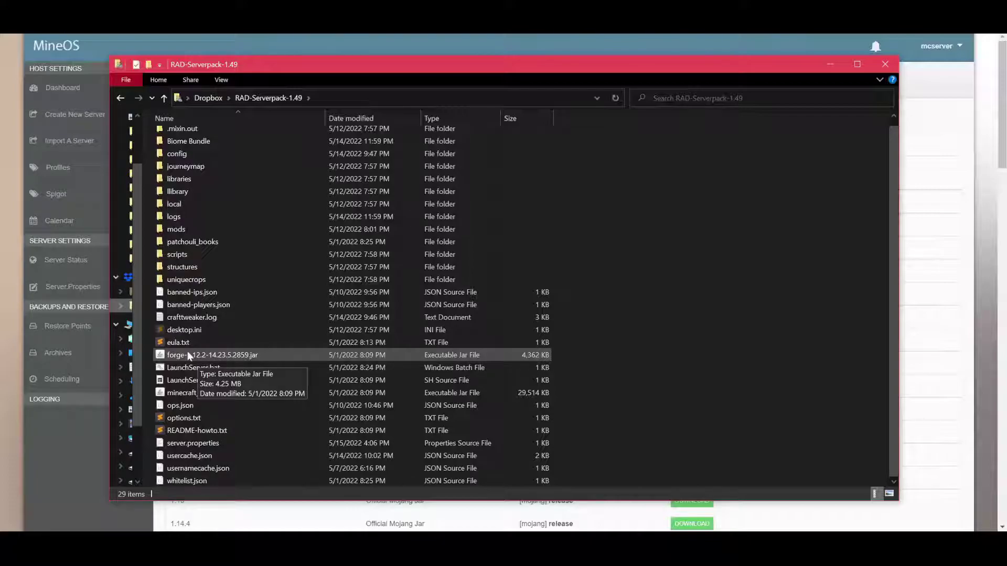
Filter profiles to Forge and download 1.12.2-recommended, build 14.23.5.2859.
{"action": "left_click", "coordinate": [266, 354]}
{"action": "key", "text": "alt+Tab"}
{"action": "left_click", "coordinate": [307, 181]}
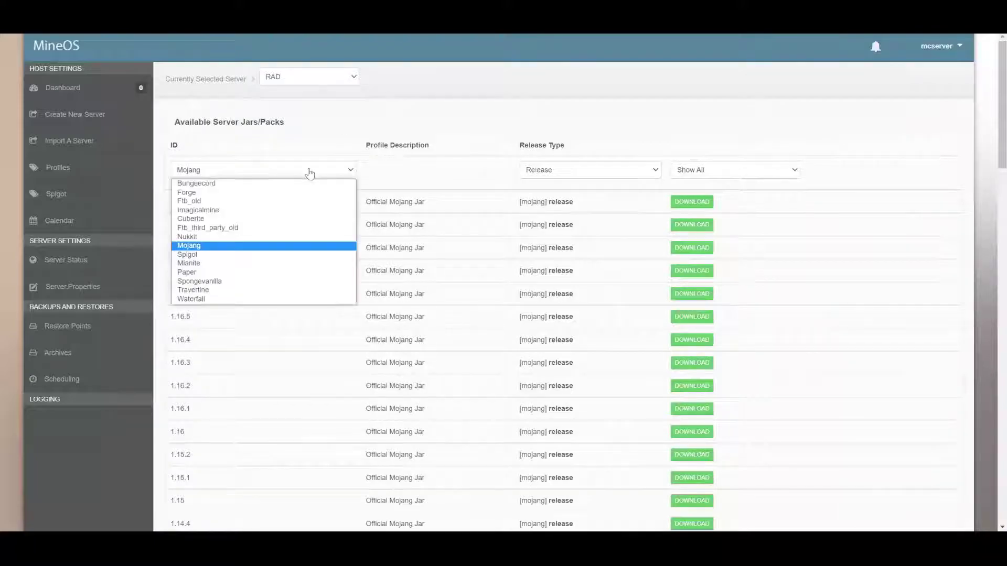
{"action": "left_click", "coordinate": [293, 194]}
{"action": "scroll", "coordinate": [409, 326], "scroll_direction": "down", "scroll_amount": 1}
{"action": "scroll", "coordinate": [206, 255], "scroll_direction": "down", "scroll_amount": 3}
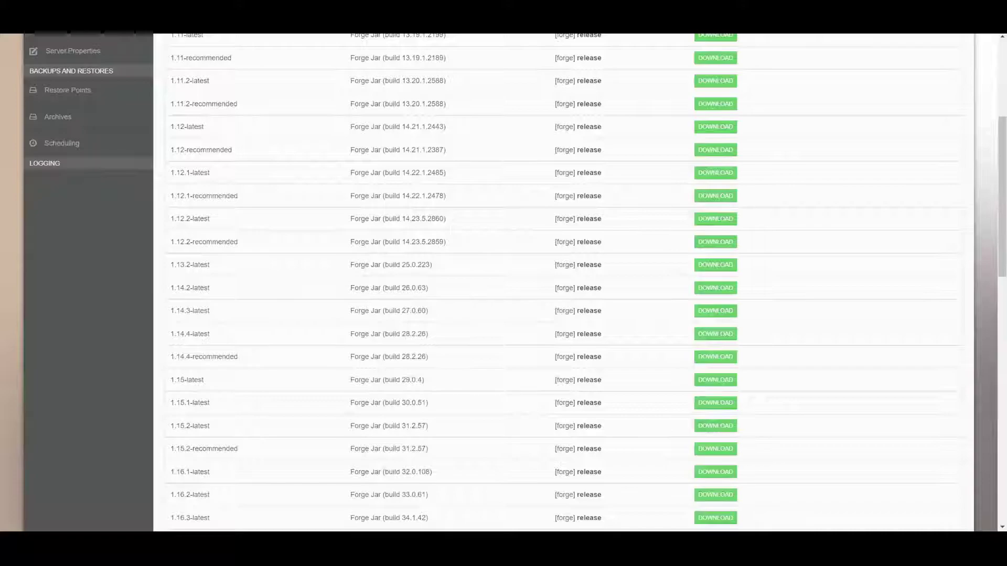
{"action": "left_click_drag", "start_coordinate": [445, 242], "coordinate": [401, 242]}
{"action": "left_click", "coordinate": [715, 242]}
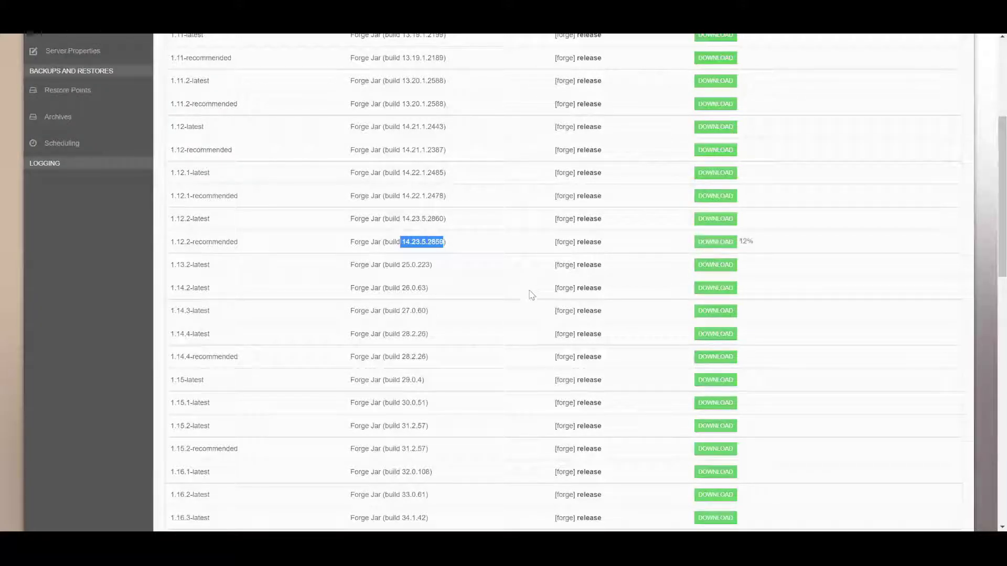
Compare the 1.12.2-latest and 1.12.2-recommended Forge build numbers.
{"action": "left_click_drag", "start_coordinate": [210, 219], "coordinate": [190, 220]}
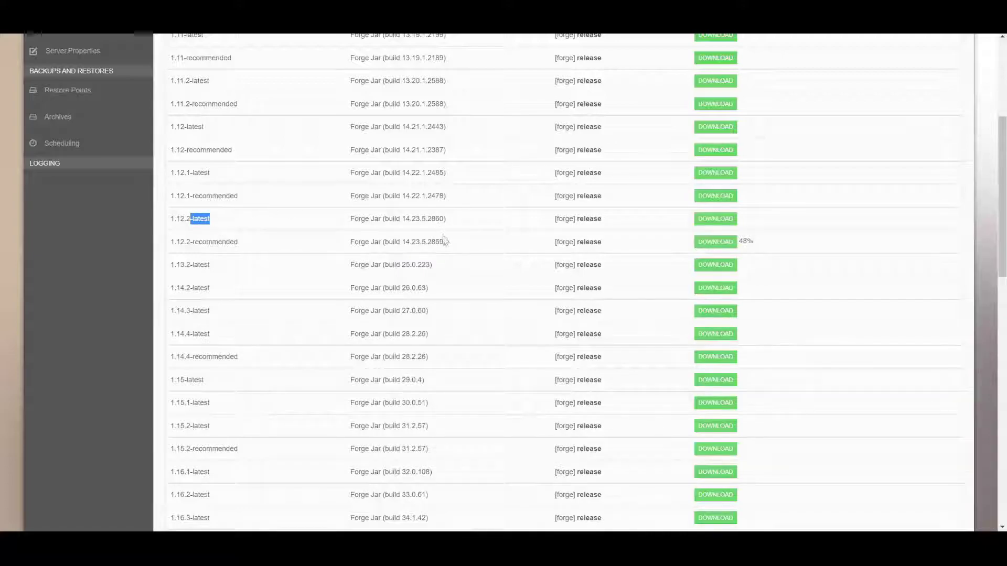
{"action": "left_click_drag", "start_coordinate": [447, 243], "coordinate": [411, 242]}
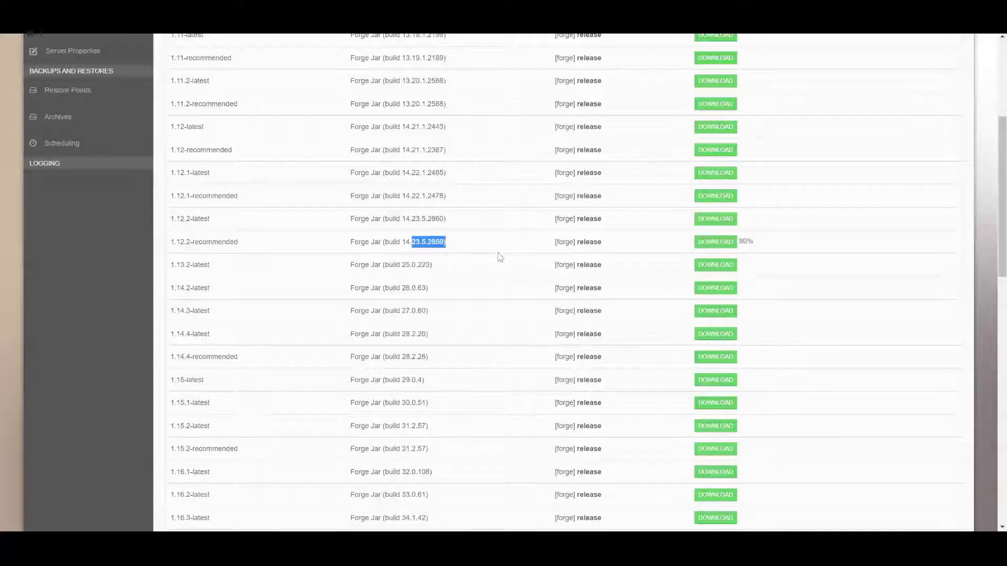
{"action": "left_click", "coordinate": [500, 256]}
{"action": "scroll", "coordinate": [353, 311], "scroll_direction": "up", "scroll_amount": 5}
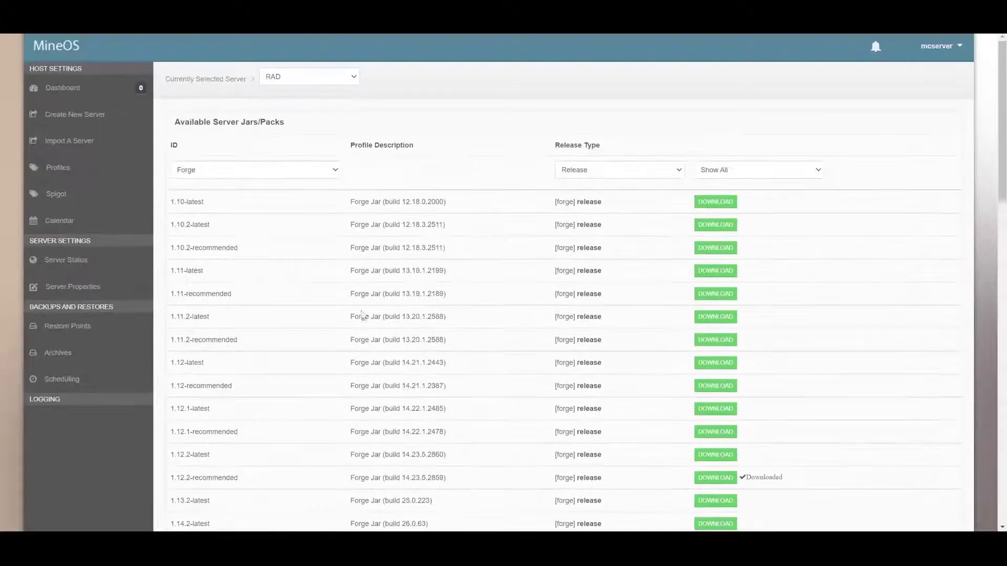
Set RAD's profile to 1.12.2-recommended and runnable jar to forge-1.12.2-14.23.5.2859.jar.
{"action": "left_click", "coordinate": [105, 260]}
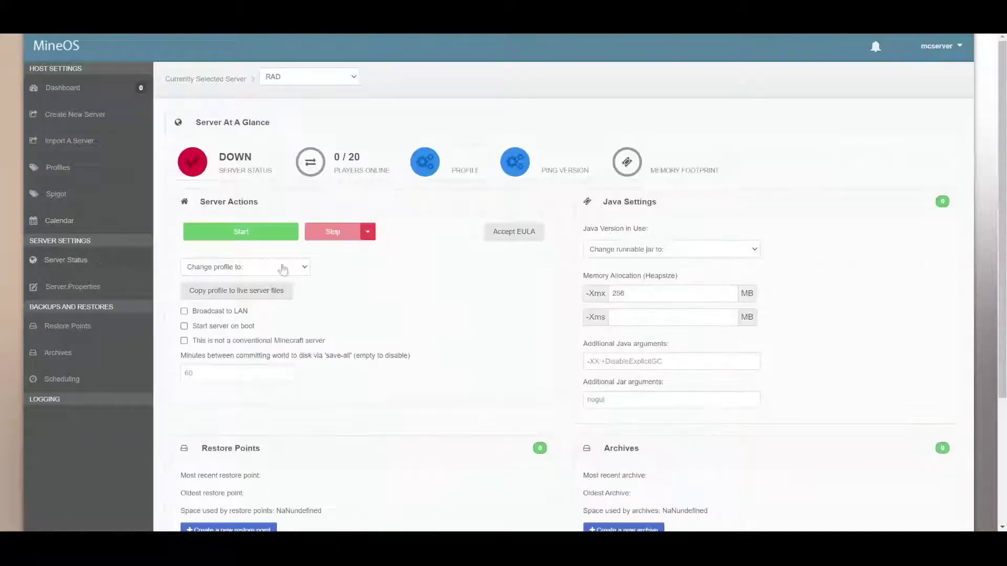
{"action": "left_click", "coordinate": [300, 268]}
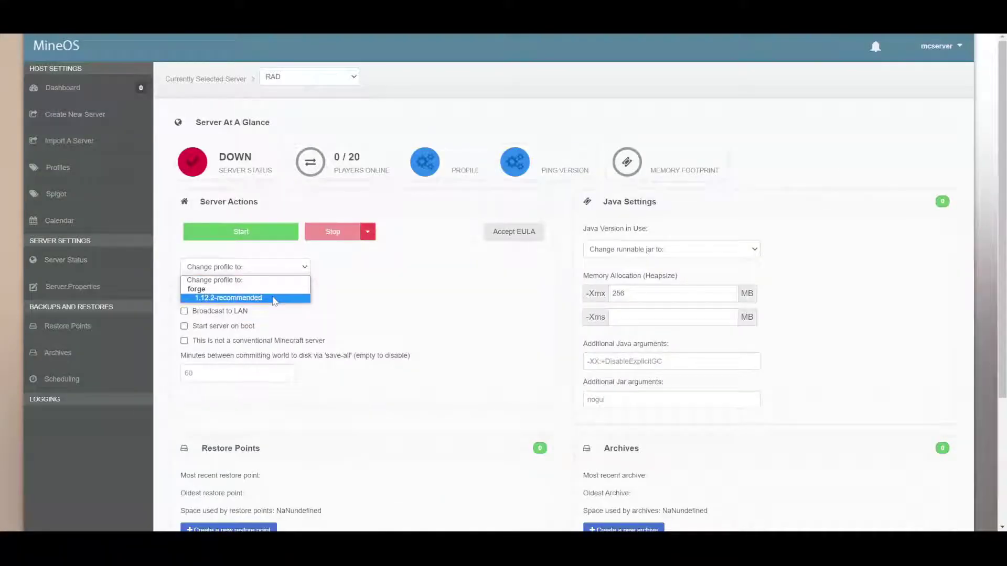
{"action": "left_click", "coordinate": [274, 298]}
{"action": "left_click", "coordinate": [662, 250]}
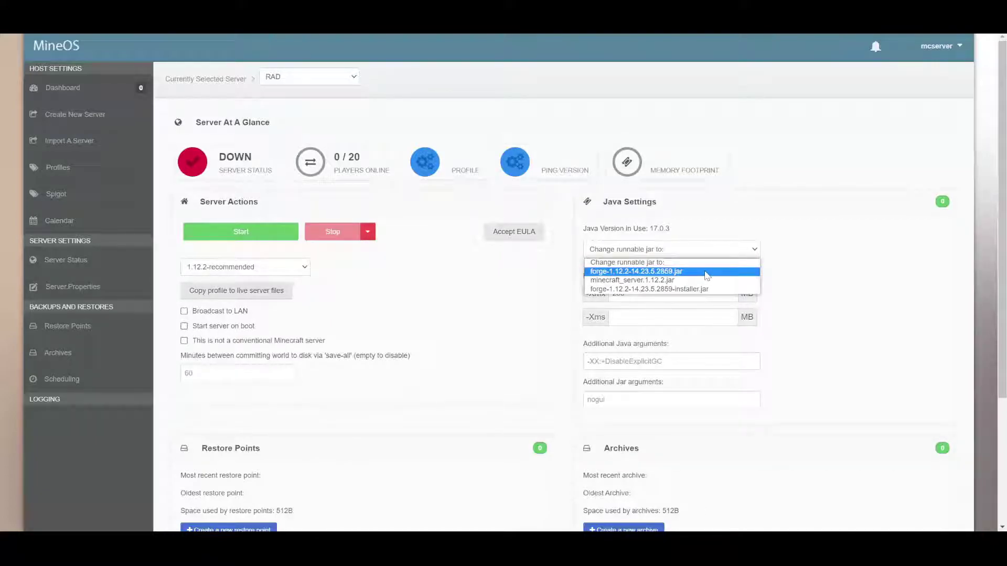
{"action": "left_click", "coordinate": [706, 273]}
In the Start dialog, change maximum memory from 256 to 8096 MB.
{"action": "left_click", "coordinate": [614, 294]}
{"action": "left_click", "coordinate": [263, 233]}
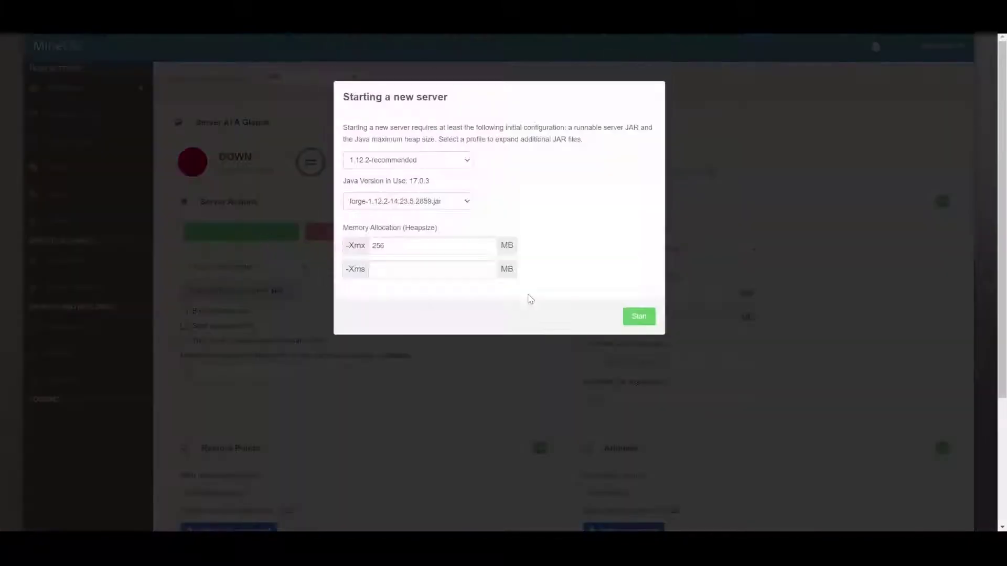
{"action": "left_click_drag", "start_coordinate": [390, 246], "coordinate": [348, 257]}
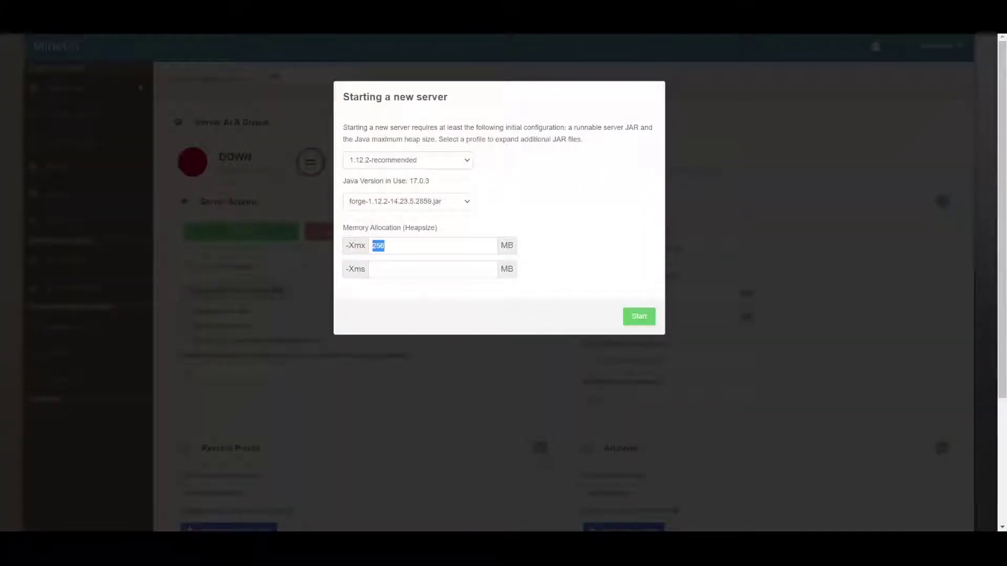
{"action": "type", "text": "8"}
{"action": "type", "text": "0-96"}
Confirm the settings with Broadcast to LAN and start the RAD server.
{"action": "left_click", "coordinate": [650, 320]}
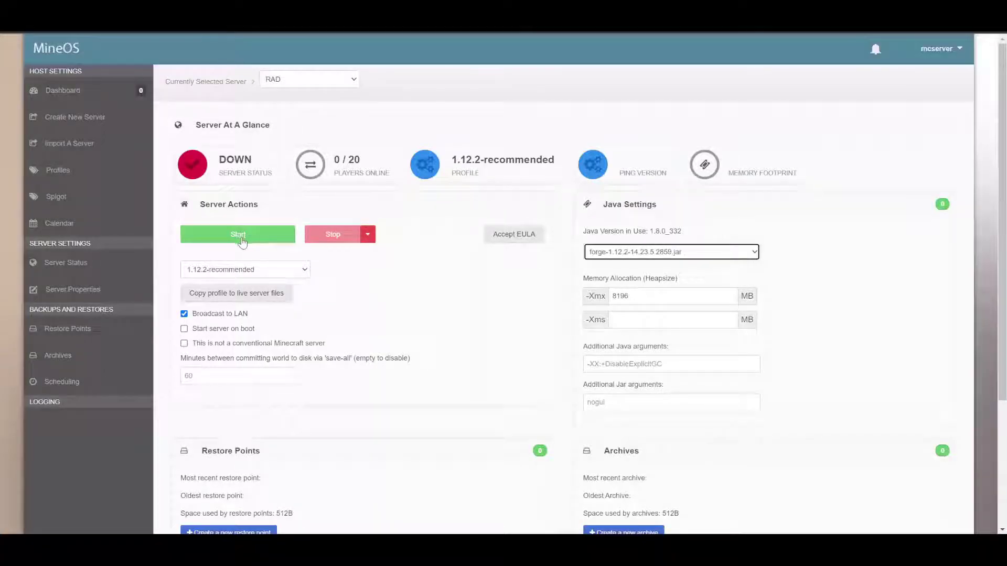
{"action": "left_click", "coordinate": [241, 241]}
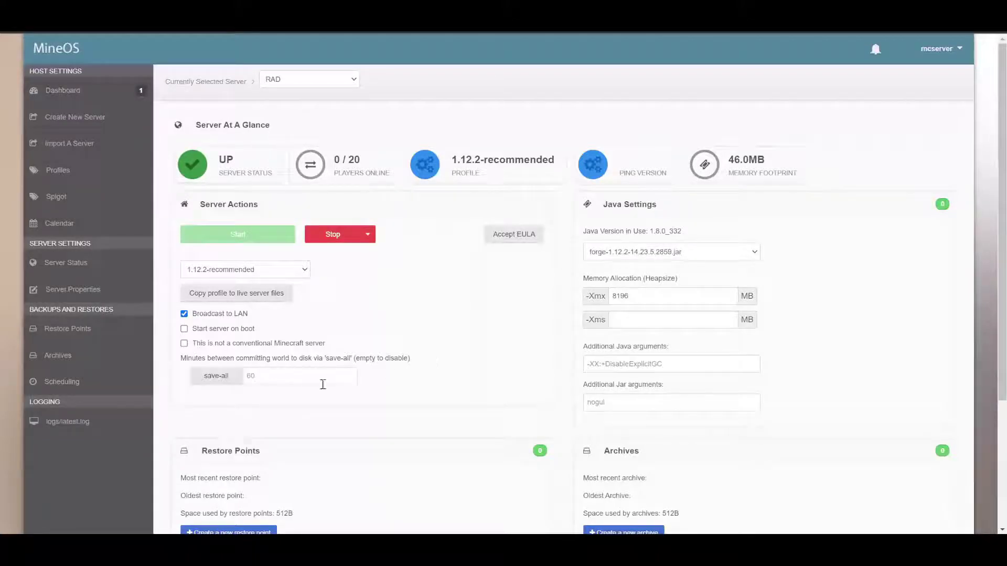
{"action": "left_click", "coordinate": [96, 428]}
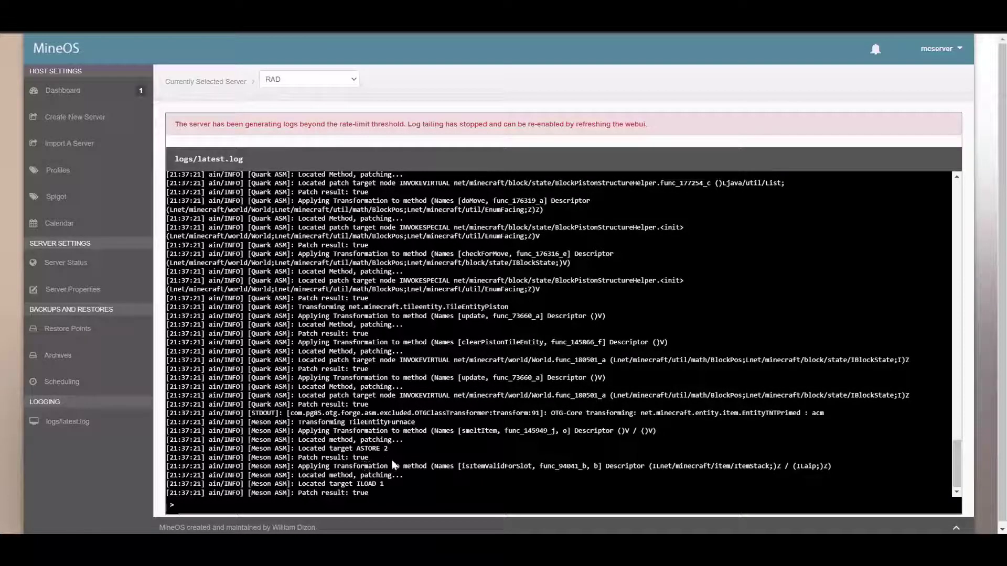
{"action": "left_click_drag", "start_coordinate": [234, 124], "coordinate": [648, 124]}
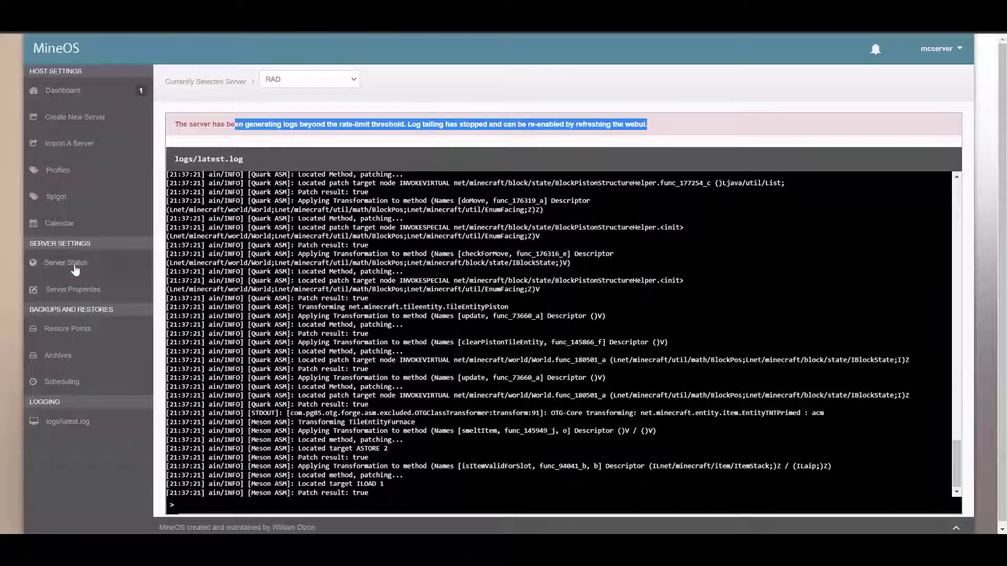